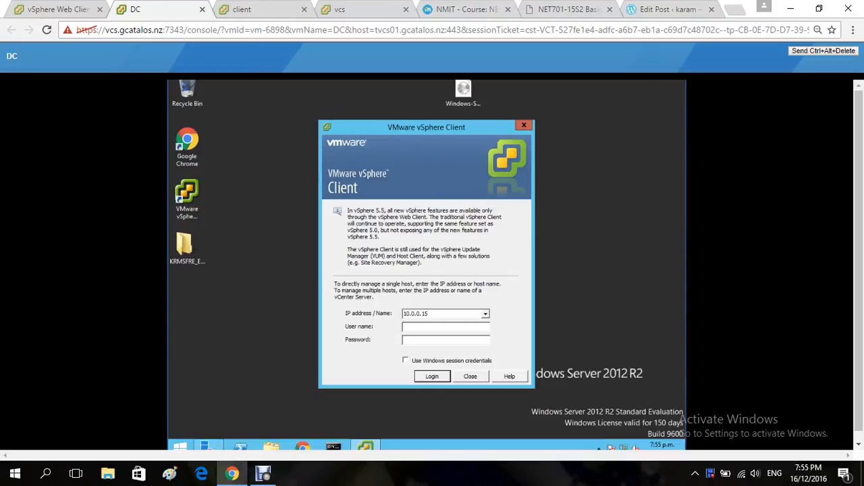
Step: Log in to host 10.0.0.15 as root with the account password, ignoring the certificate warning and dismissing the evaluation and vCenter management notices
text(root)
key(Tab)
text(*********)
key(Return)
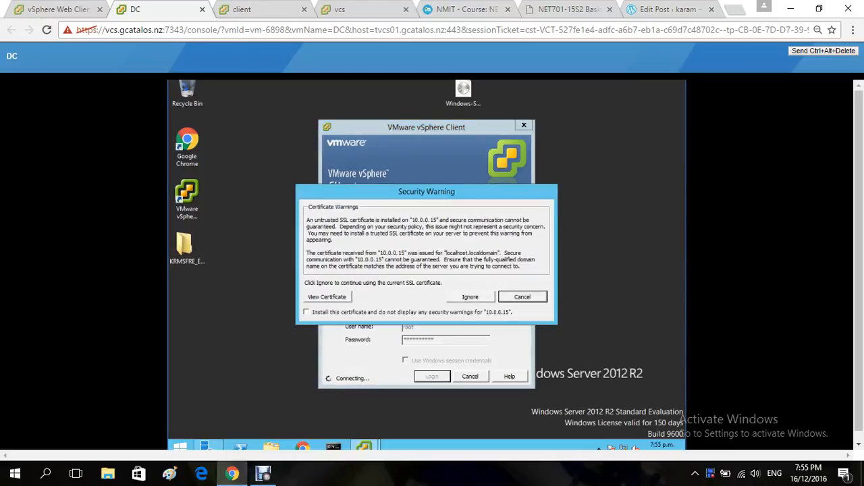
click(470, 297)
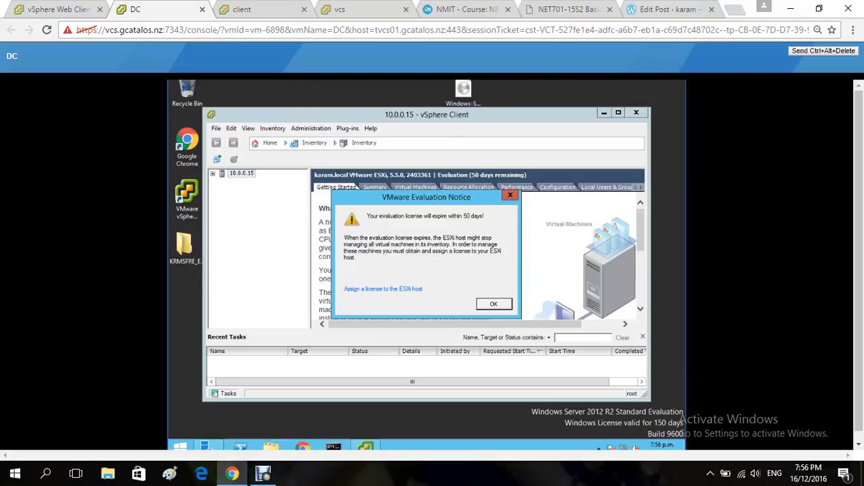
key(Return)
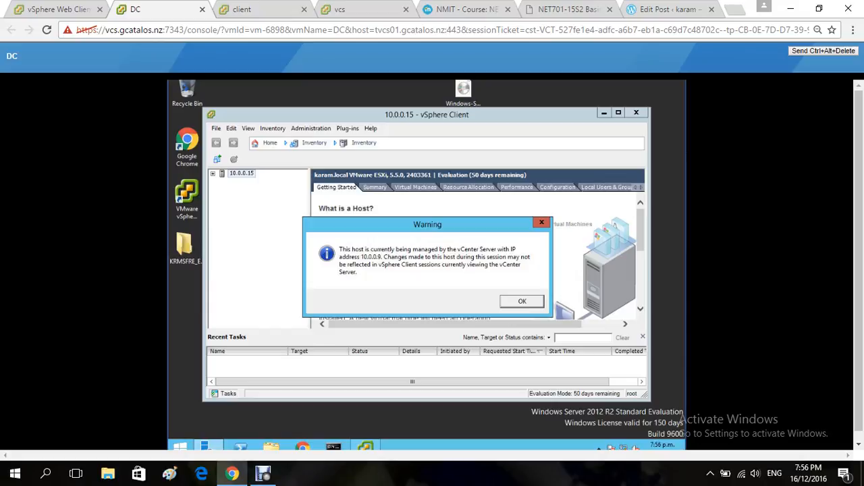
click(522, 301)
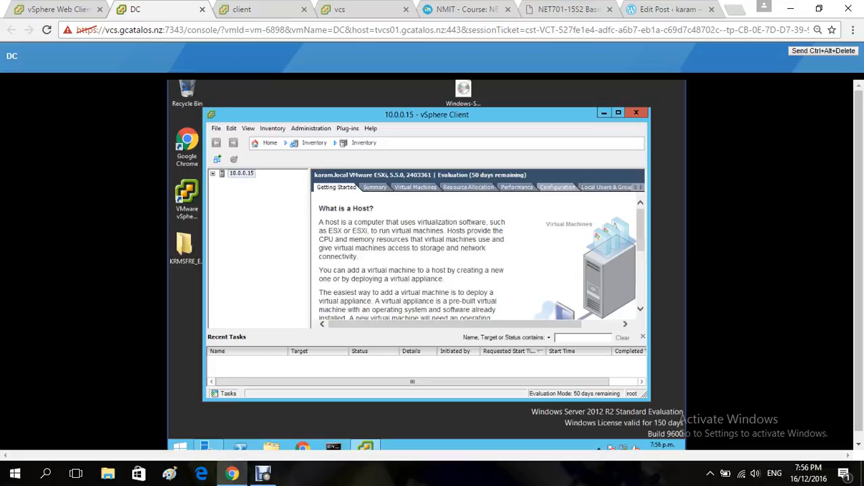
Step: Review the host's processor, memory and storage configuration
click(558, 187)
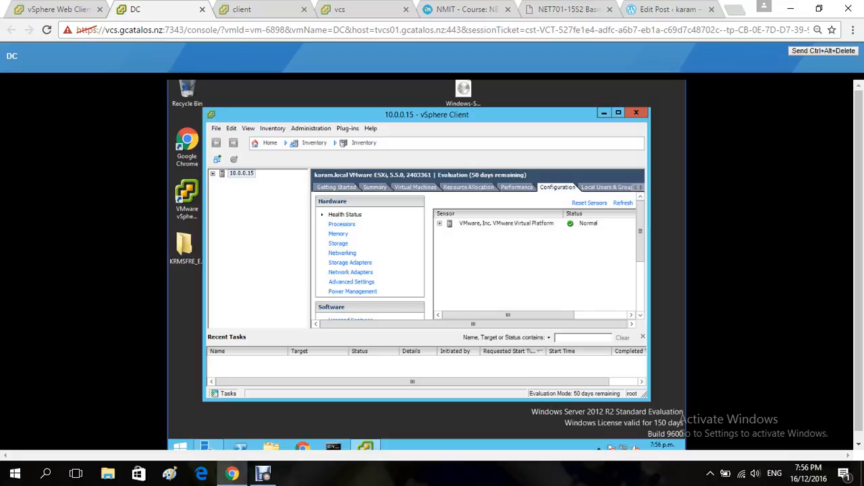
click(342, 225)
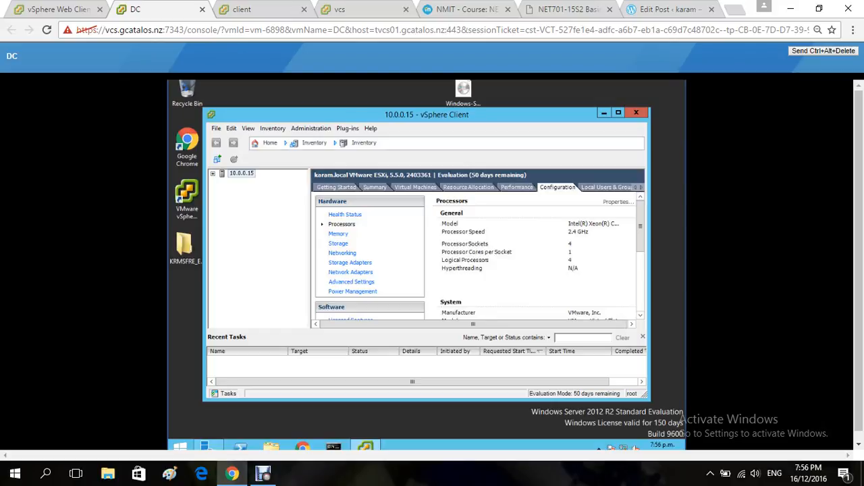
click(339, 233)
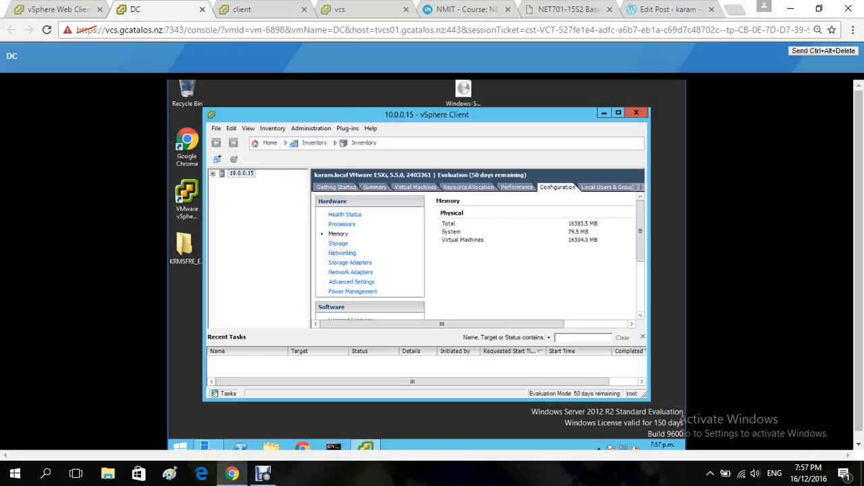
click(338, 243)
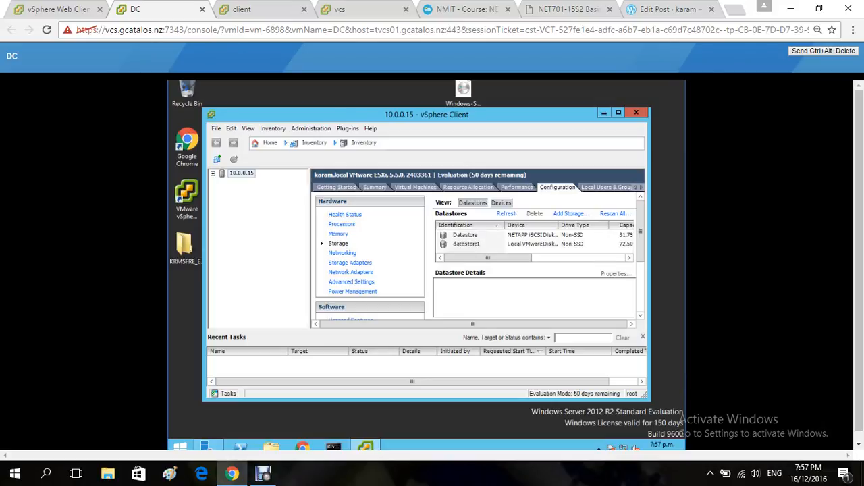
Step: Inspect the host's DNS server and default gateway settings in its DNS and Routing properties, leaving without changes
click(640, 315)
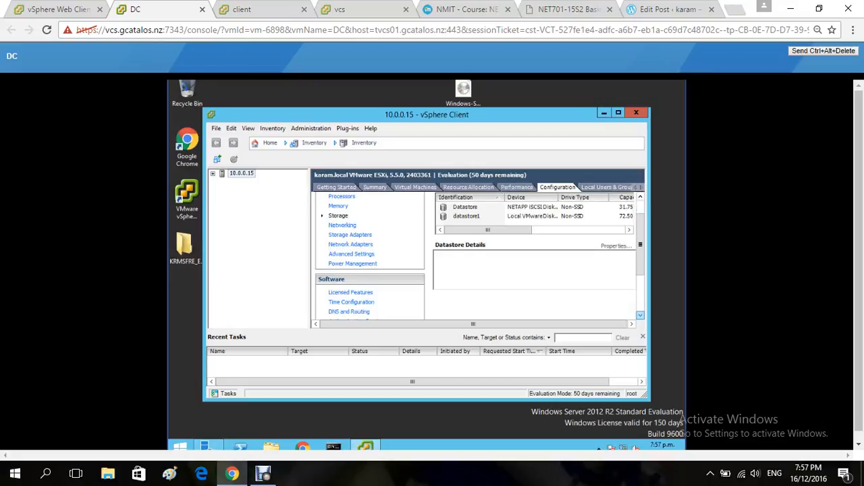
click(640, 315)
click(640, 315)
click(640, 316)
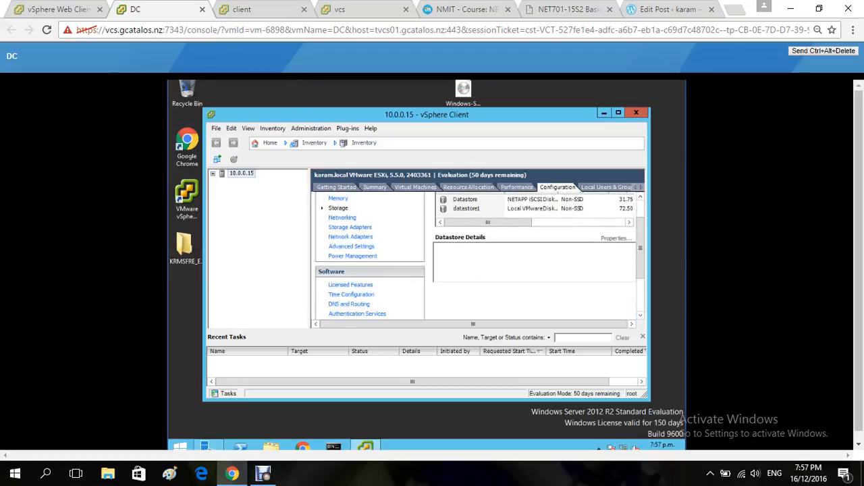
click(349, 305)
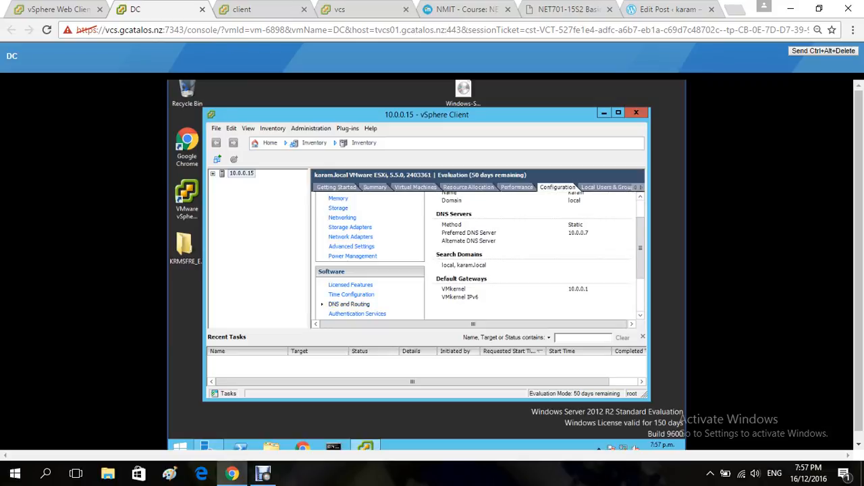
drag(640, 247, 640, 231)
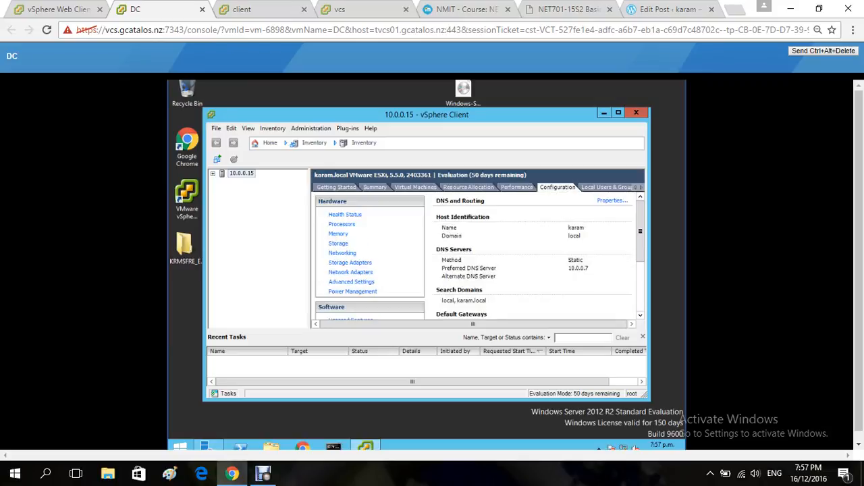
click(613, 200)
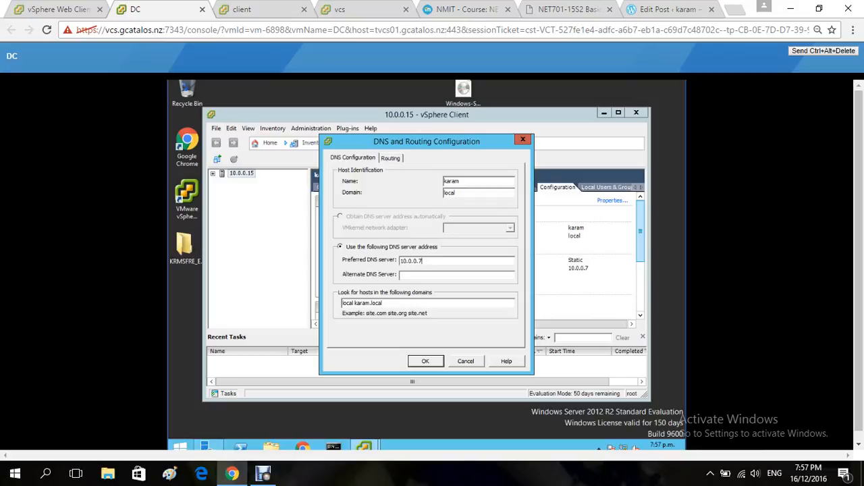
drag(423, 261, 399, 260)
click(390, 158)
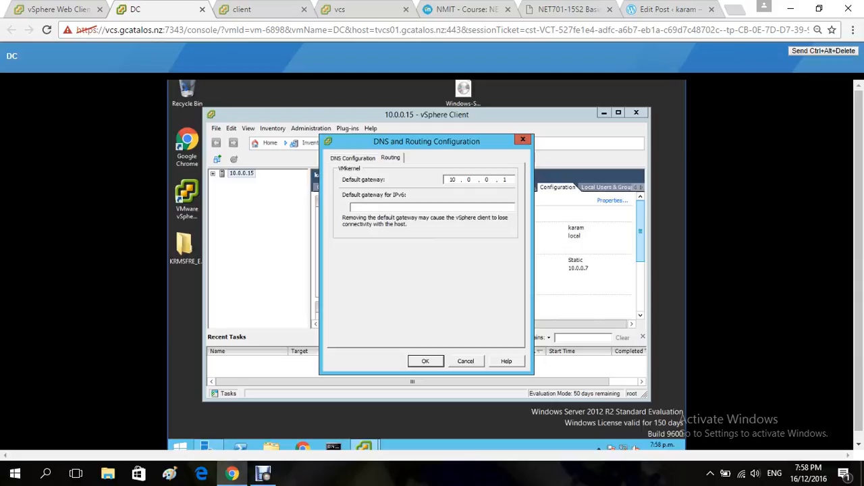
key(Escape)
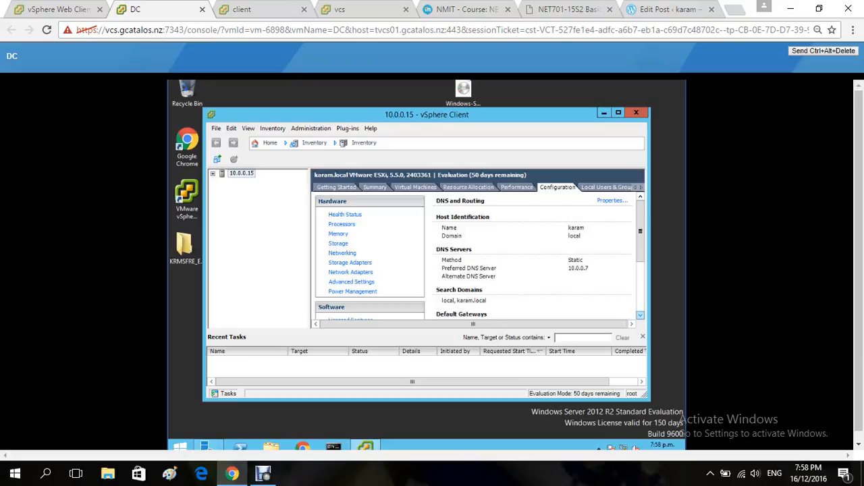
Step: Open the NTP server settings in the NTP daemon options of the host's Time Configuration
click(640, 316)
click(640, 315)
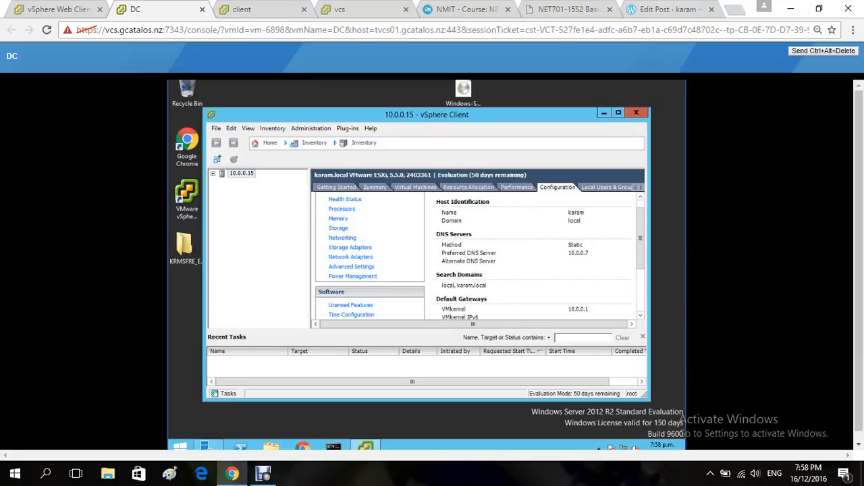
click(641, 315)
click(640, 315)
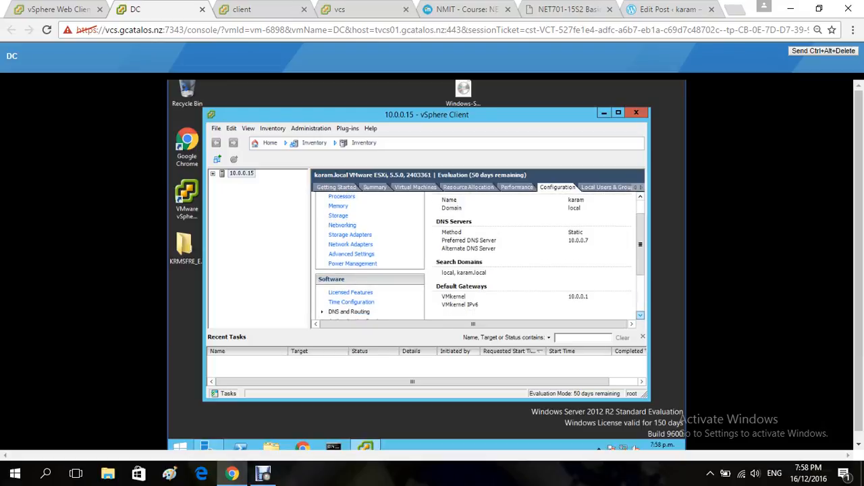
click(640, 316)
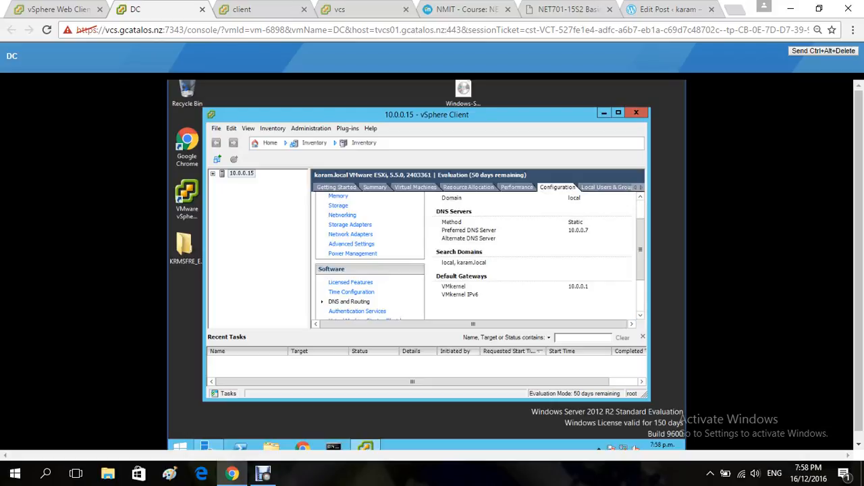
click(351, 293)
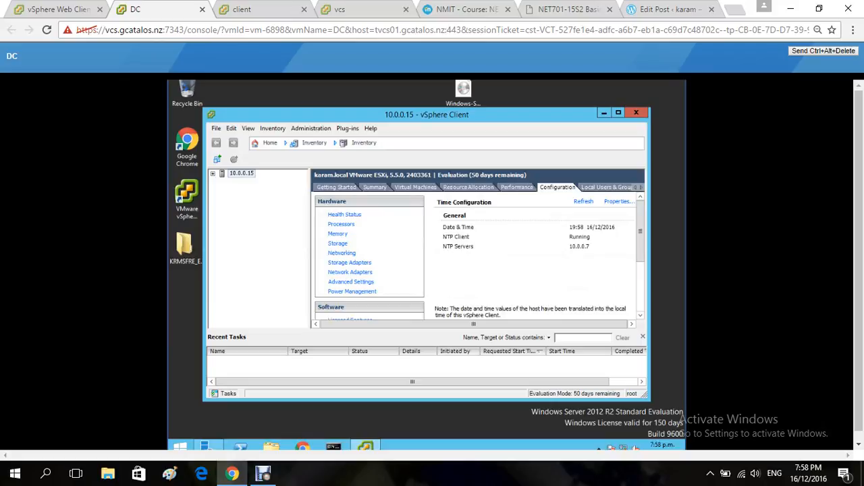
click(619, 202)
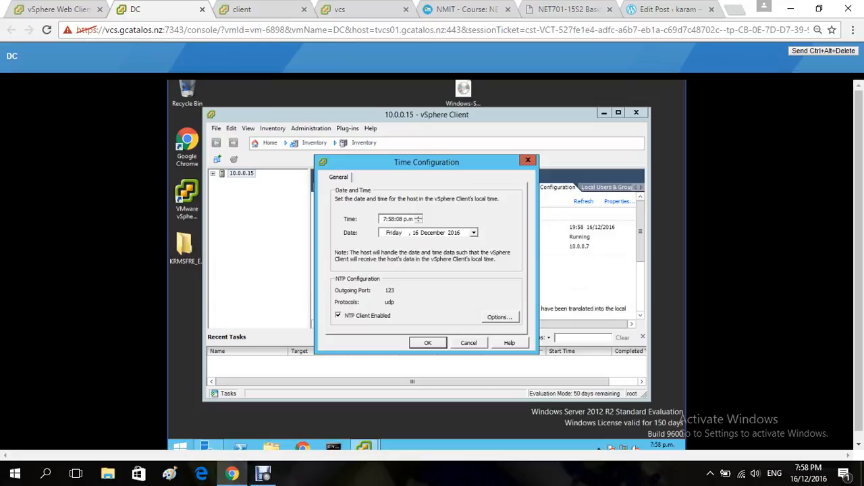
click(500, 318)
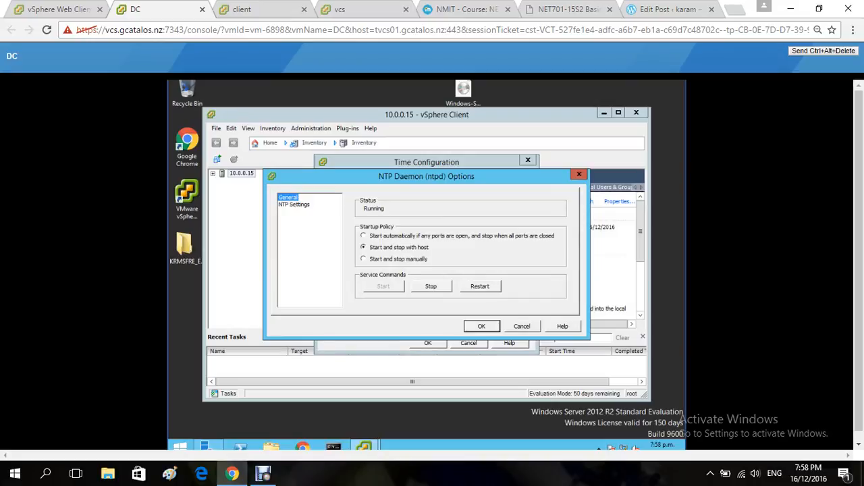
click(481, 327)
click(294, 205)
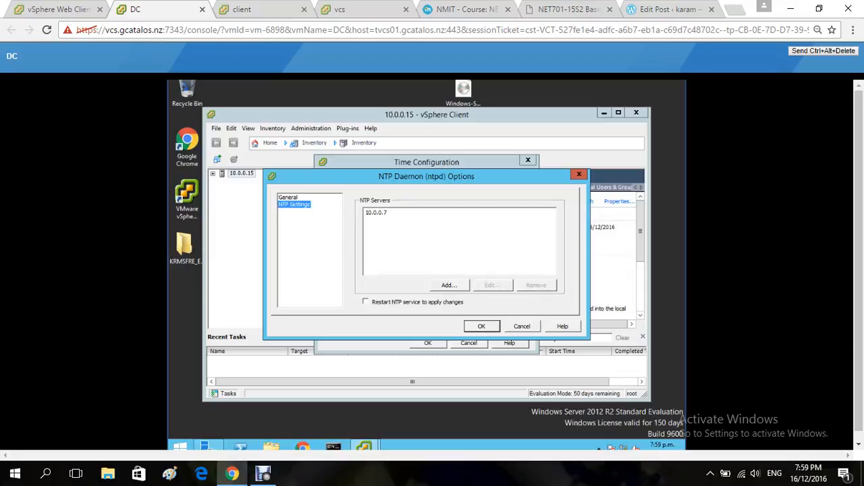
Step: Leave the NTP server list as it is, enable restarting the NTP service to apply changes, and confirm the time configuration
click(449, 285)
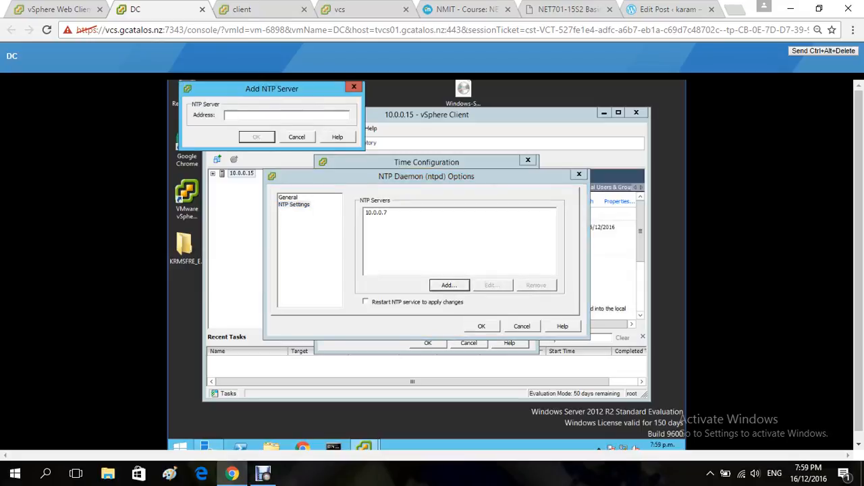
click(297, 137)
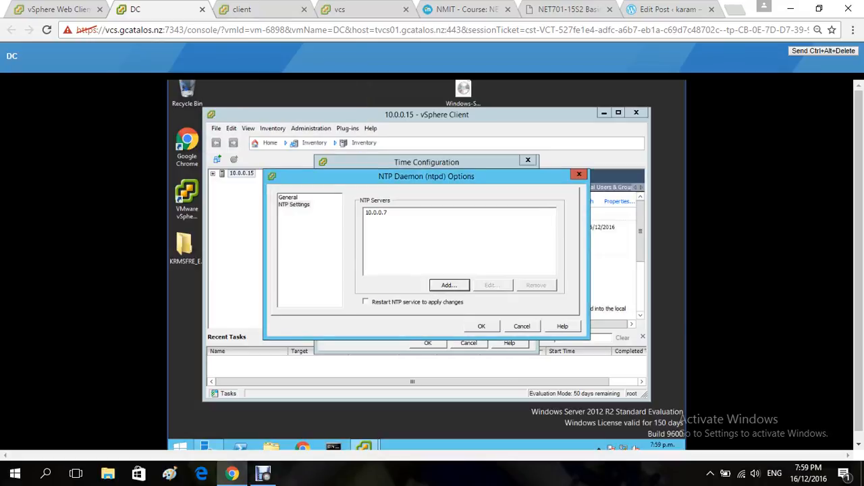
click(366, 302)
key(Return)
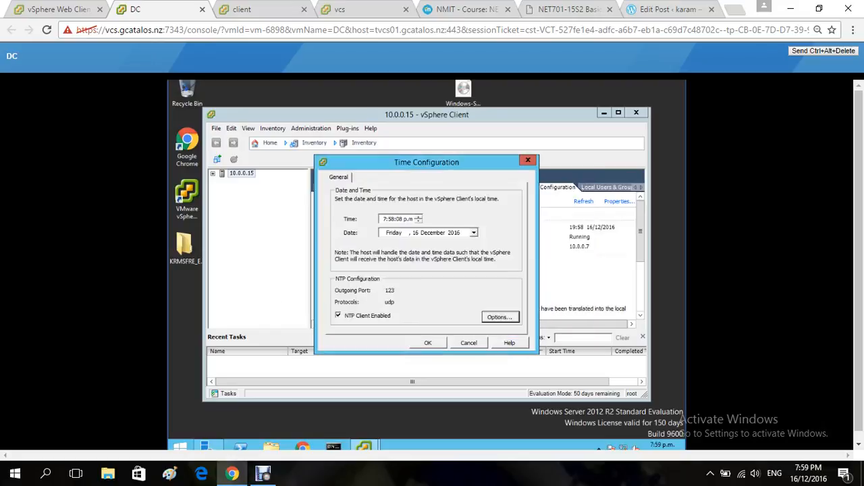
key(Return)
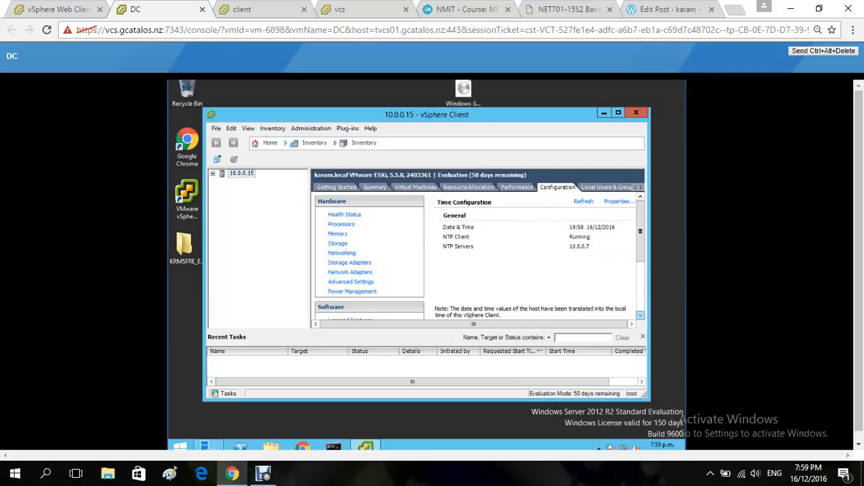
Step: Inspect the host's Active Directory domain settings in the Authentication Services properties, leaving without changes
click(641, 315)
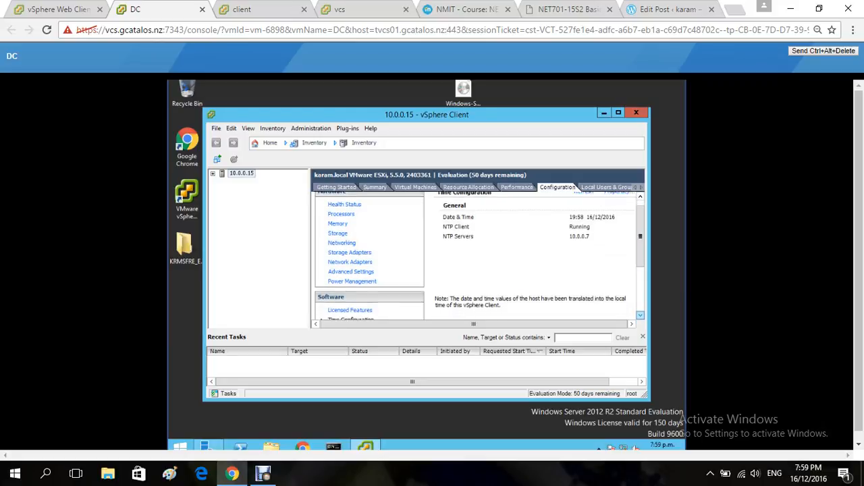
click(641, 315)
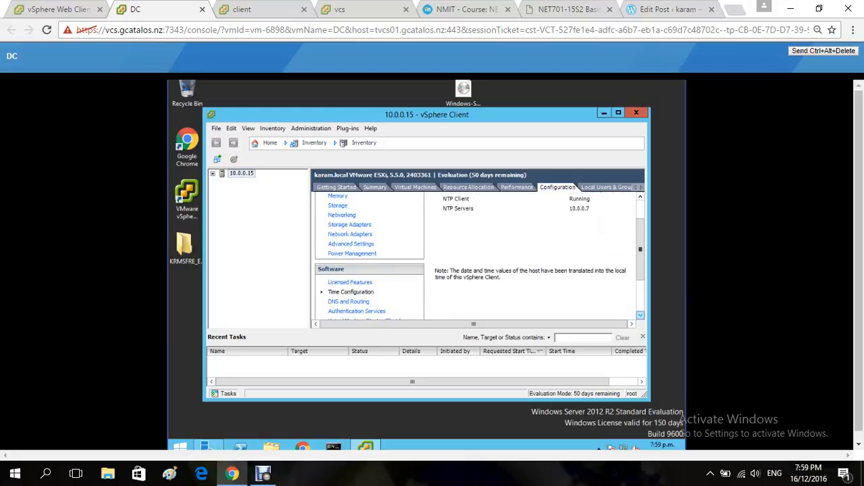
click(641, 316)
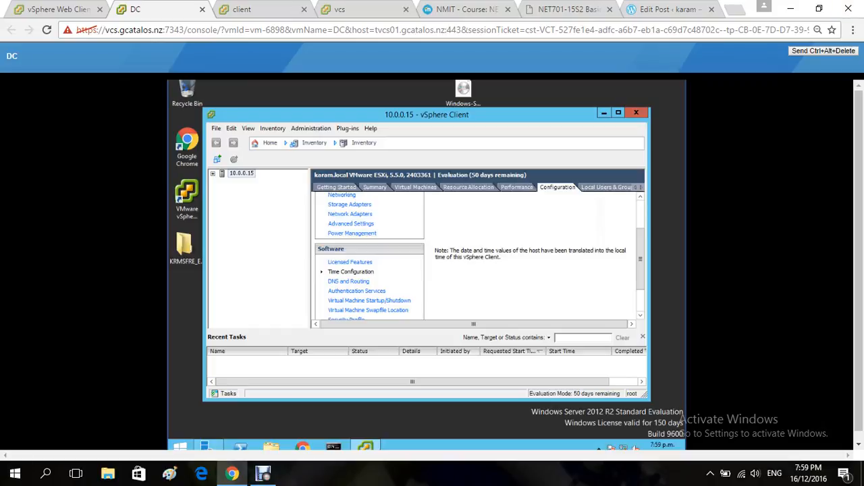
click(357, 291)
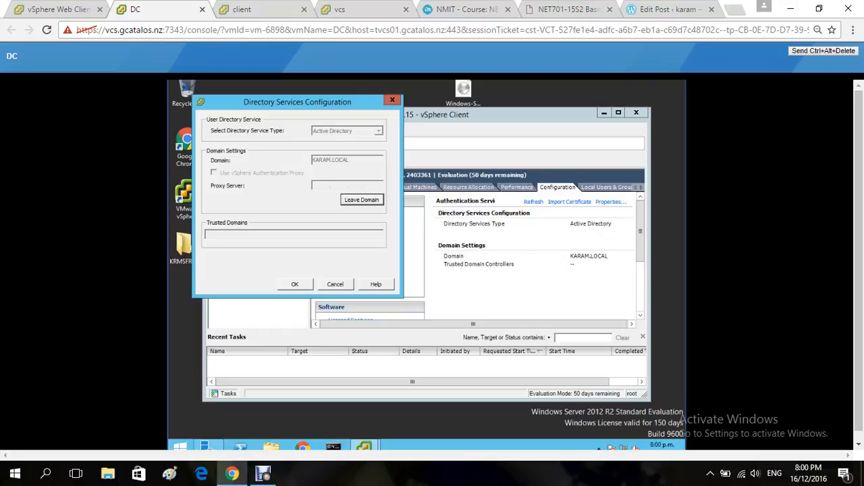
key(Escape)
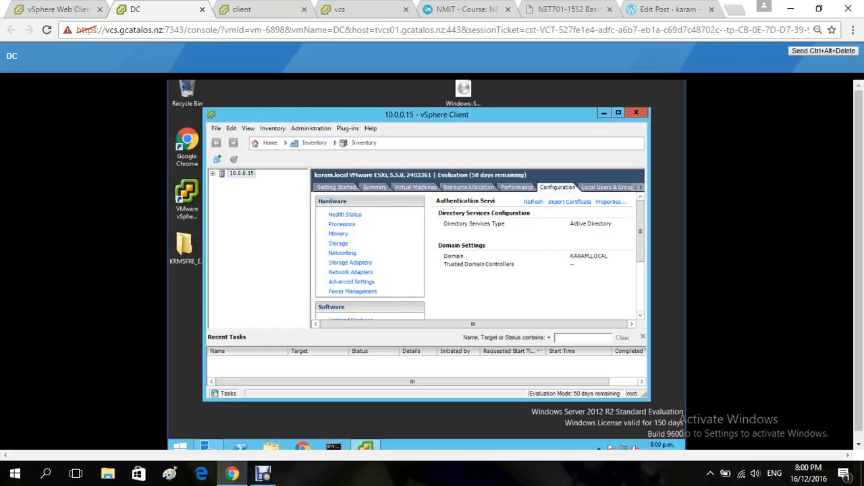